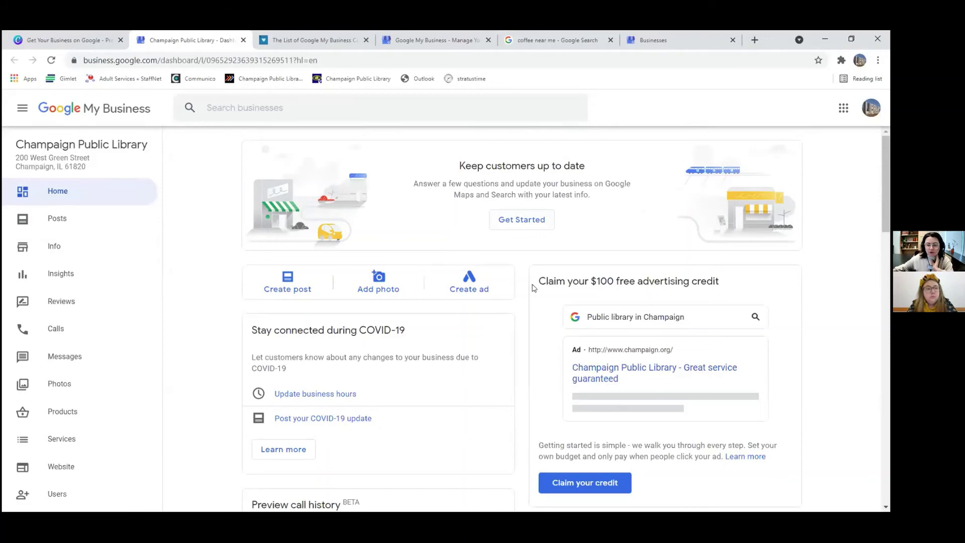
# Step: Look through the library's home dashboard, covering performance, customer photos, reviews and profile completion
pyautogui.scroll(-4, 534, 287)
pyautogui.scroll(4, 674, 248)
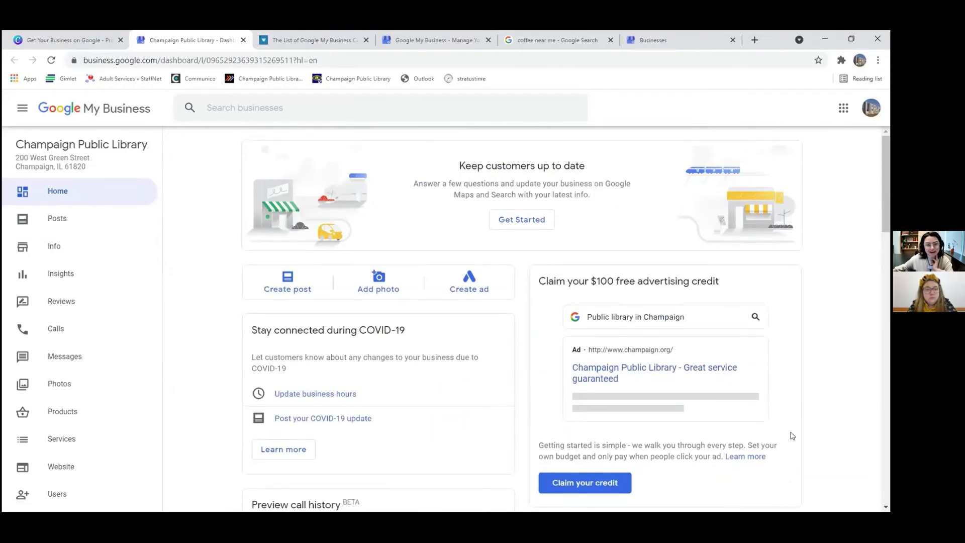
pyautogui.scroll(-2, 522, 406)
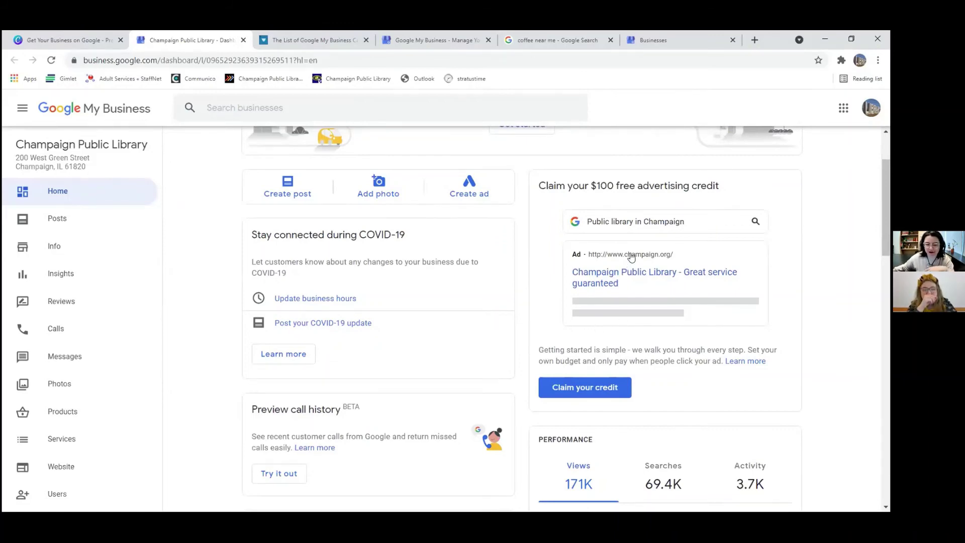
pyautogui.scroll(-4, 629, 266)
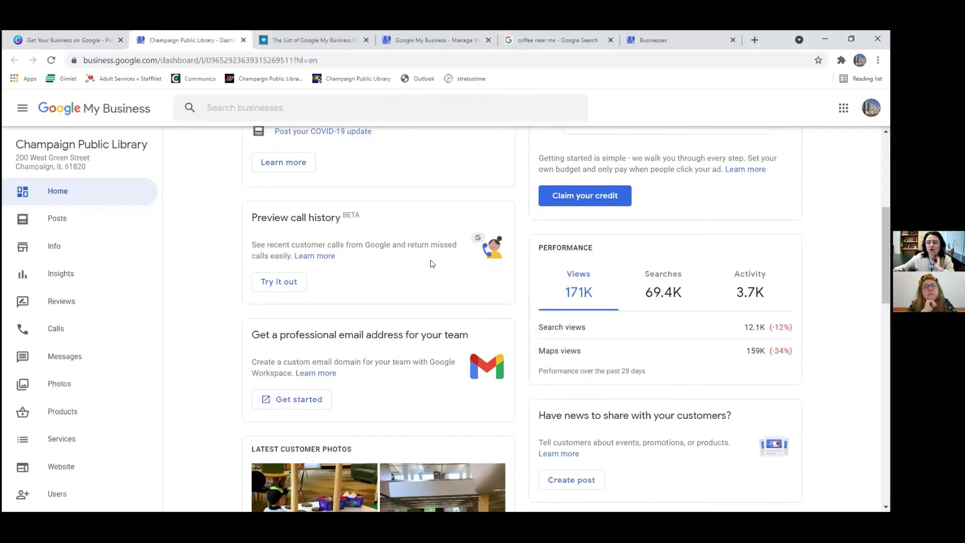
pyautogui.scroll(-2, 461, 339)
pyautogui.scroll(-2, 461, 340)
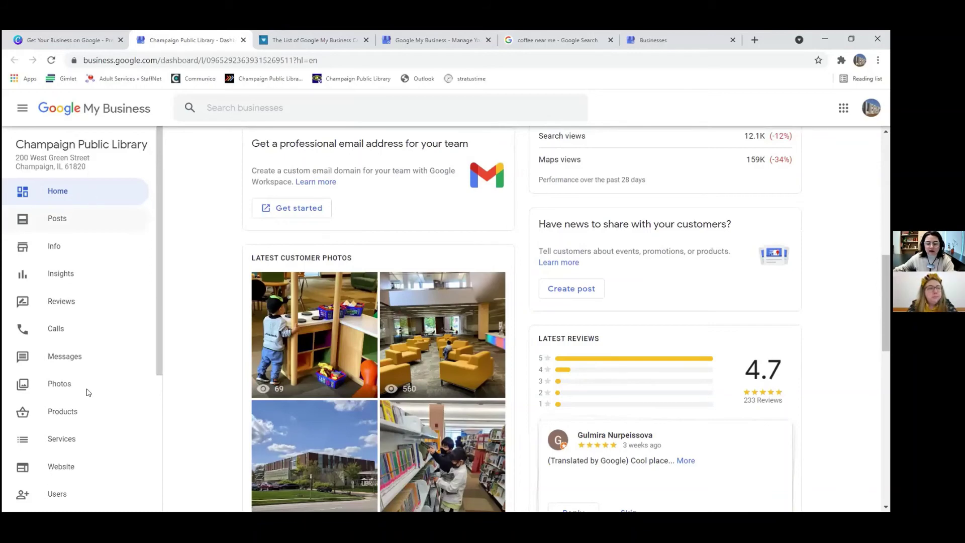
pyautogui.scroll(-4, 514, 214)
pyautogui.scroll(-5, 514, 214)
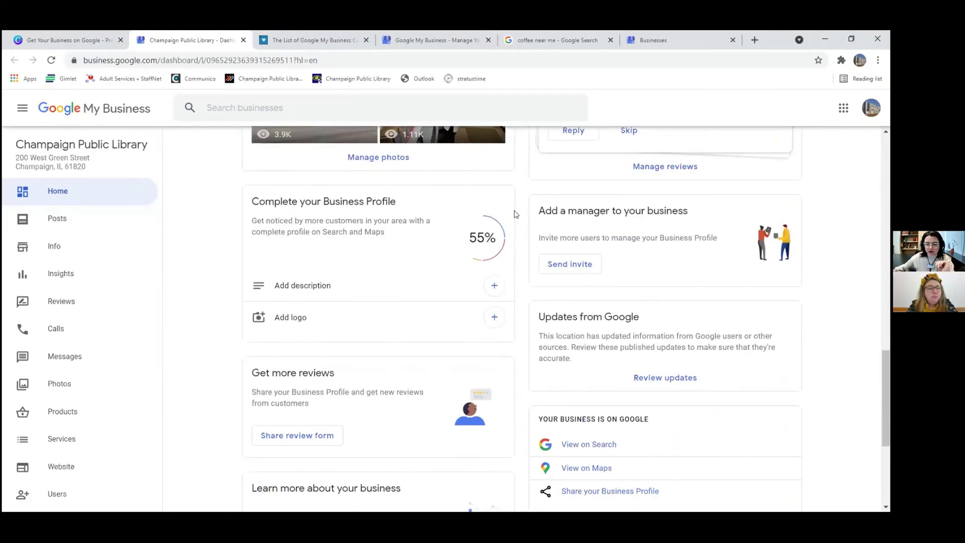
# Step: Start a new post for the library and look through the Offer, What's New and Event post types
pyautogui.click(76, 221)
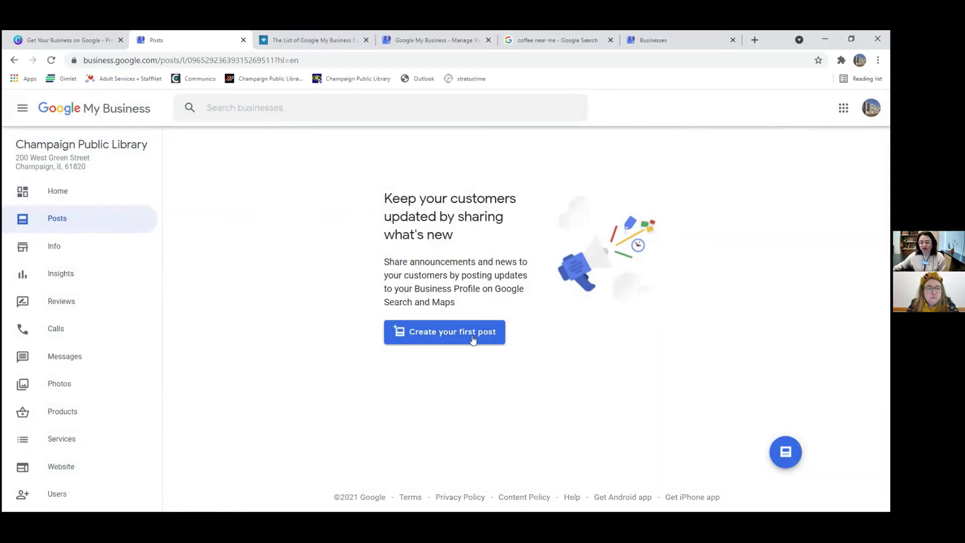
pyautogui.click(446, 333)
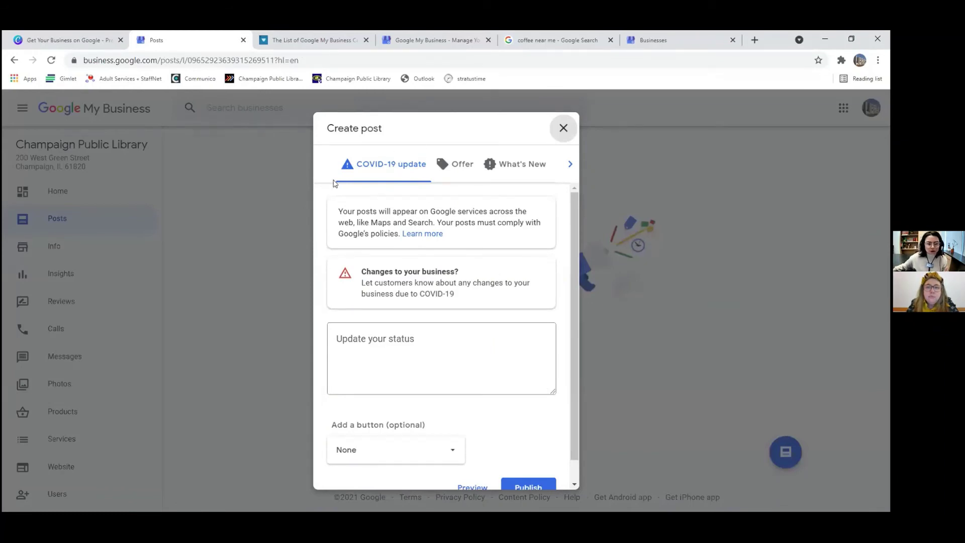
pyautogui.click(447, 161)
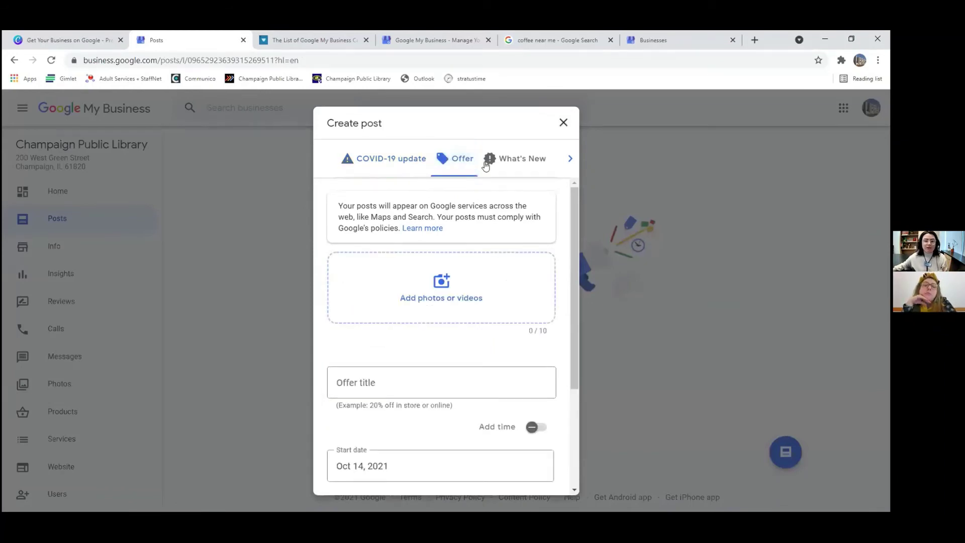
pyautogui.click(506, 163)
pyautogui.click(567, 164)
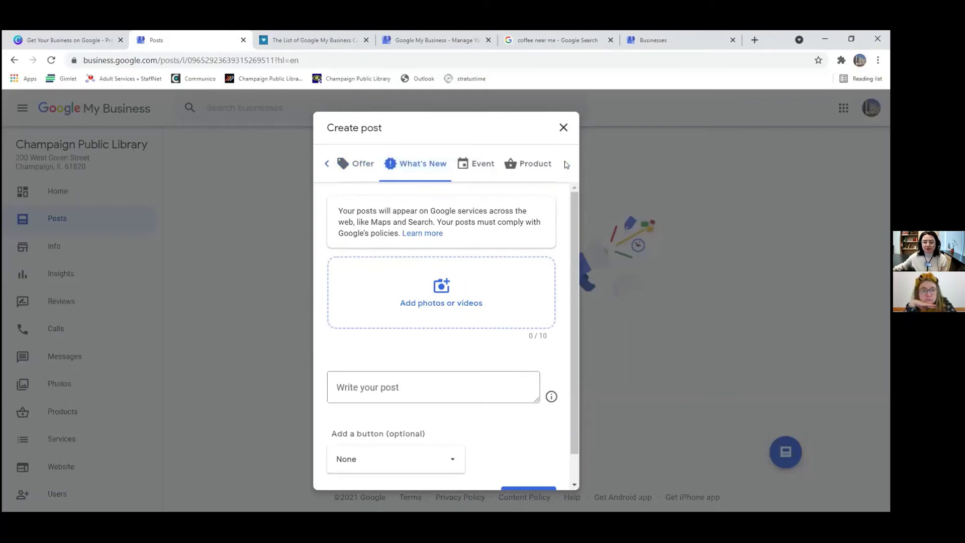
pyautogui.click(486, 167)
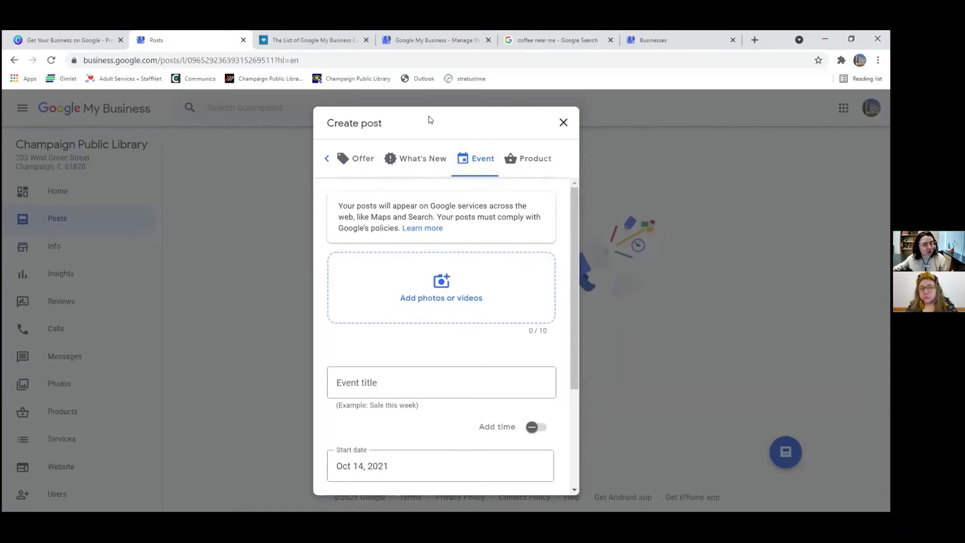
pyautogui.click(327, 159)
pyautogui.click(328, 159)
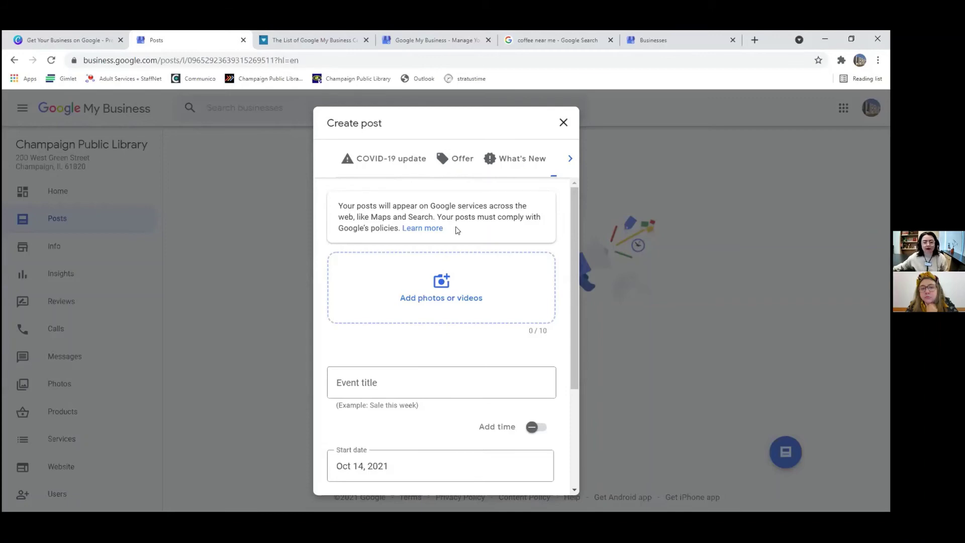
# Step: Examine the event post's title and date fields, and expand the optional details to view the event details field
pyautogui.scroll(-2, 460, 229)
pyautogui.click(415, 288)
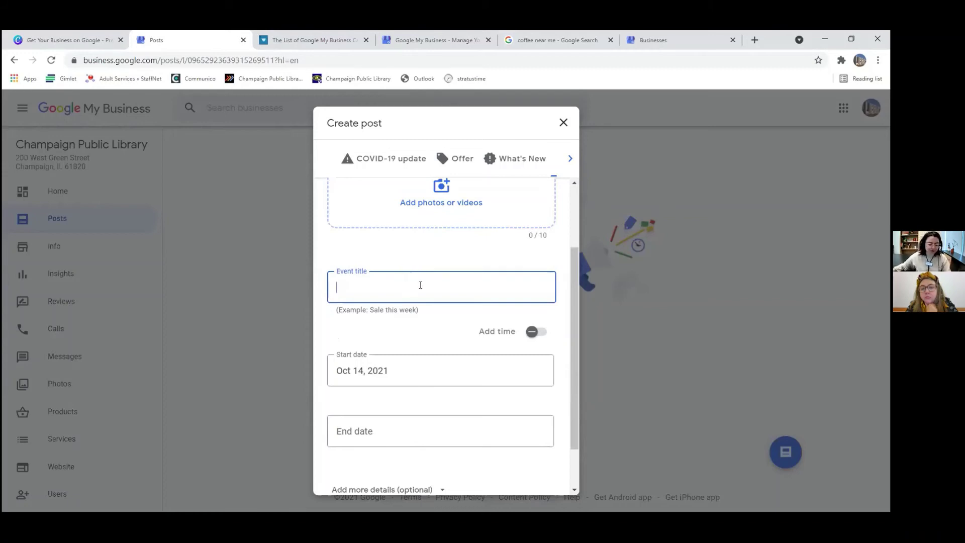
pyautogui.scroll(-1, 402, 281)
pyautogui.scroll(2, 414, 321)
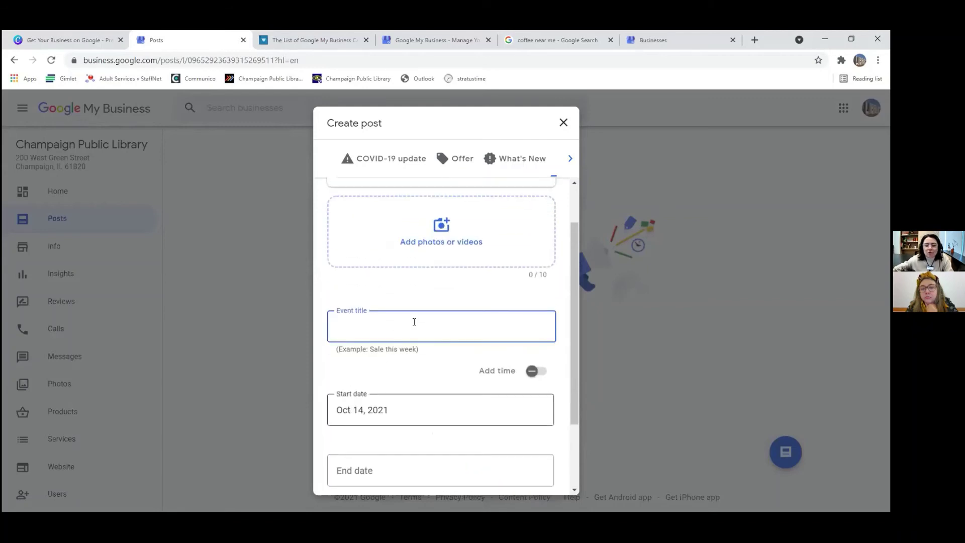
pyautogui.scroll(-2, 415, 323)
pyautogui.click(418, 437)
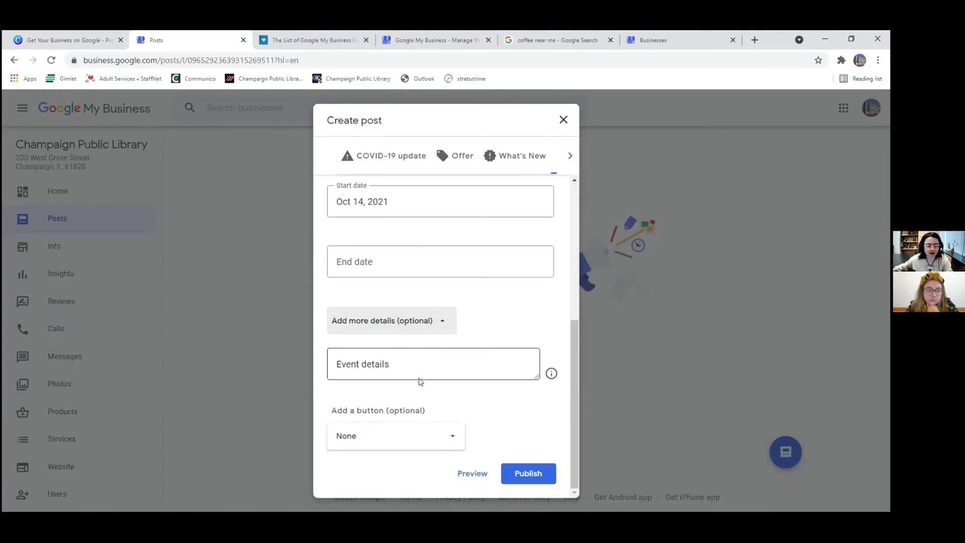
pyautogui.click(373, 362)
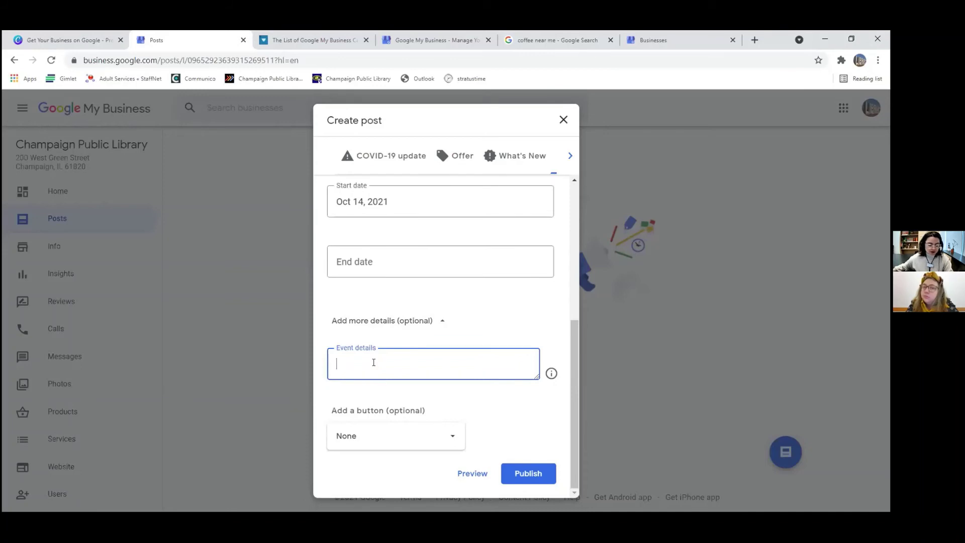
# Step: Try a Sign up button on the event post, review the form and discard the post
pyautogui.click(366, 438)
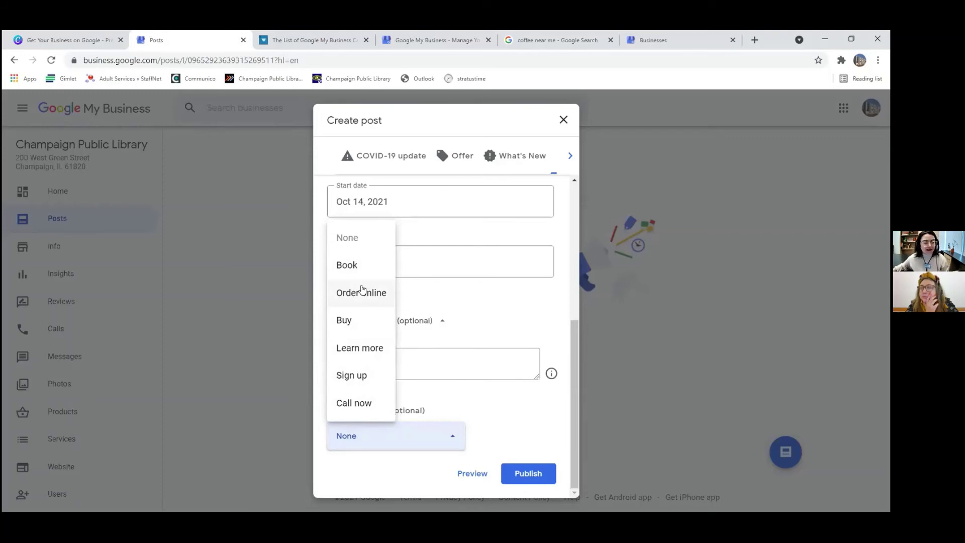
pyautogui.click(354, 376)
pyautogui.scroll(-1, 402, 399)
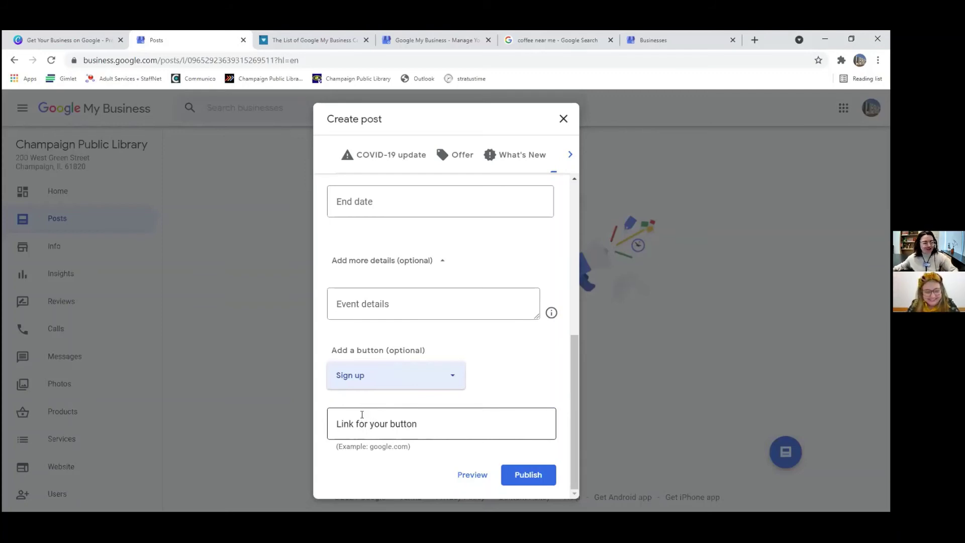
pyautogui.scroll(4, 390, 457)
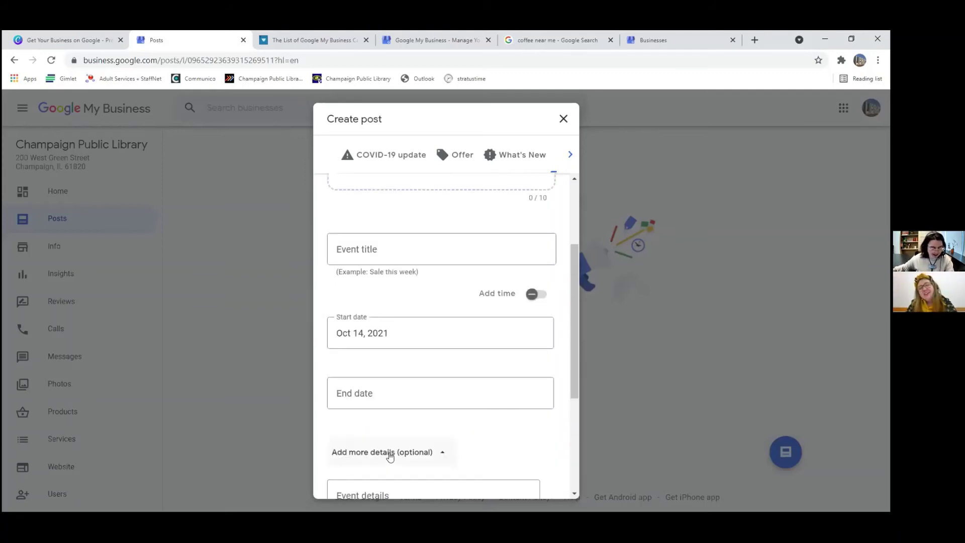
pyautogui.scroll(3, 390, 457)
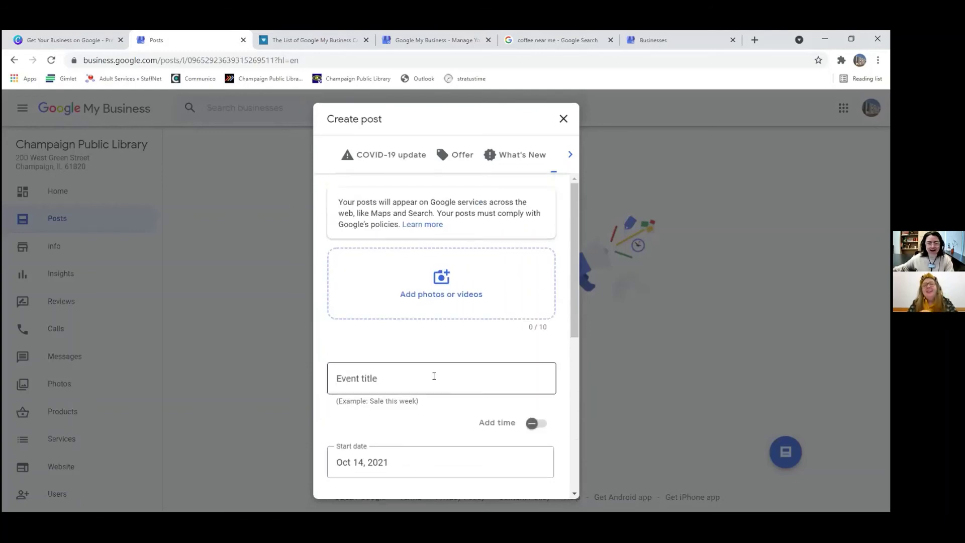
pyautogui.scroll(-7, 432, 374)
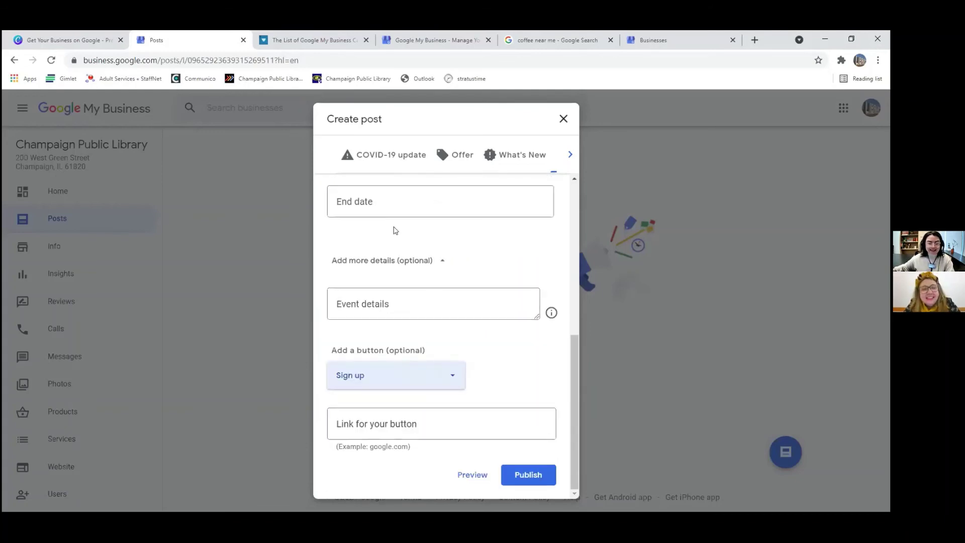
pyautogui.click(563, 119)
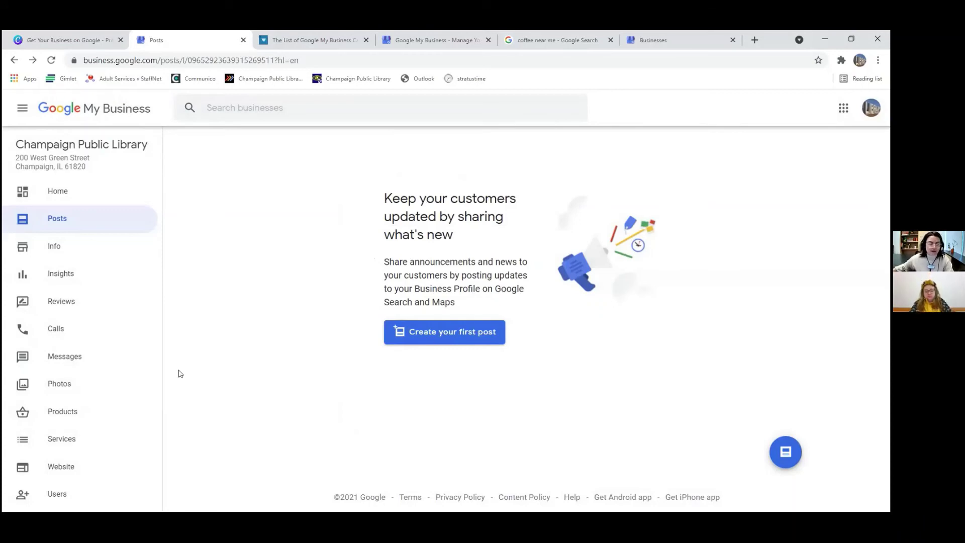
# Step: Open the library's business information and review its address, hours, contact details, services and attributes
pyautogui.click(72, 256)
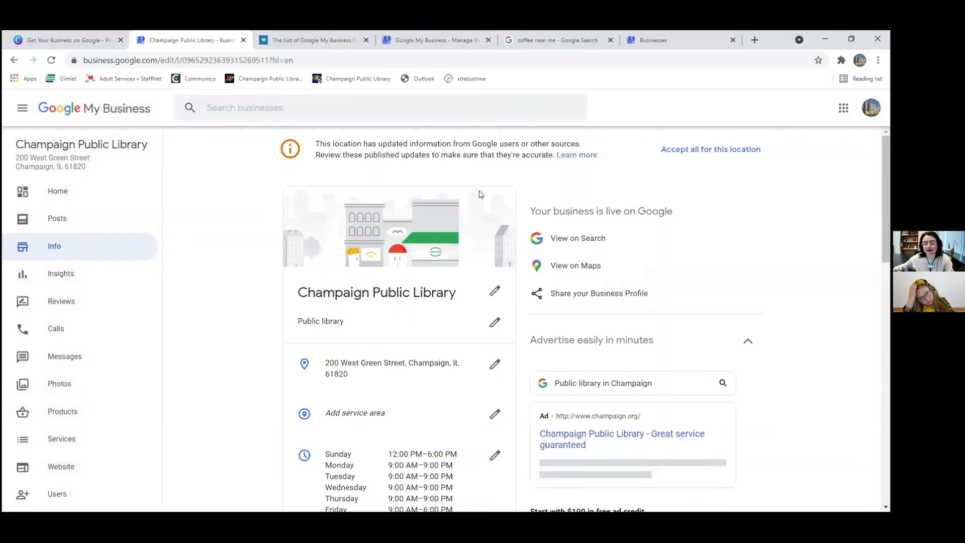
pyautogui.scroll(-2, 480, 194)
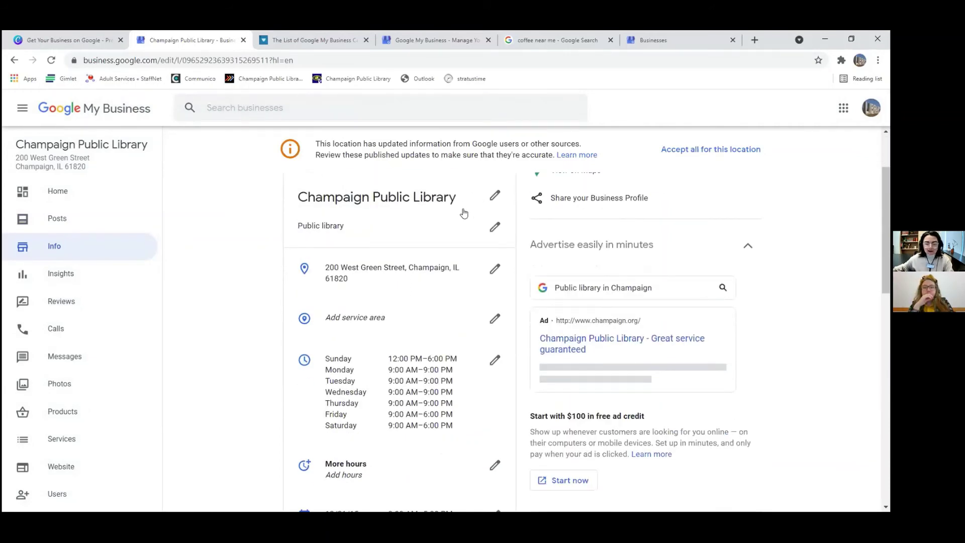
pyautogui.scroll(2, 465, 212)
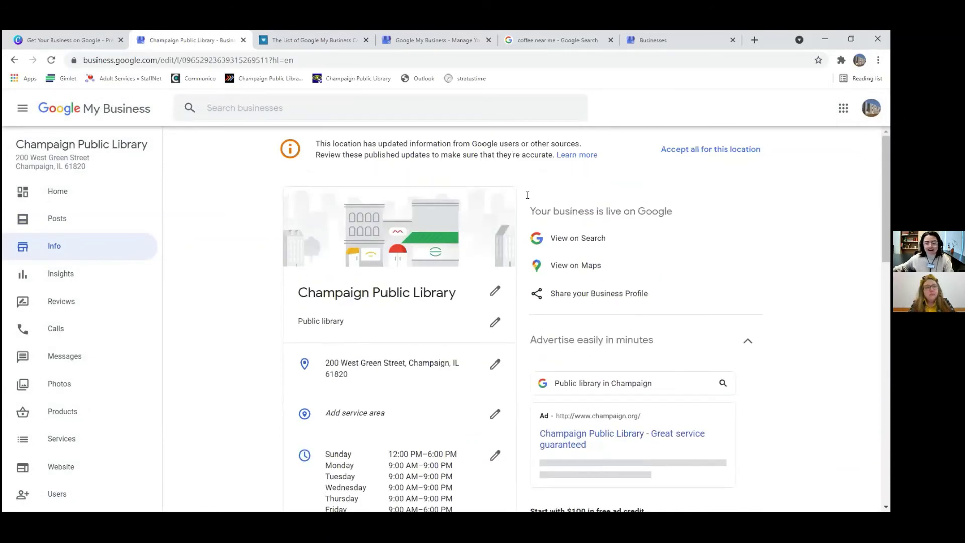
pyautogui.scroll(-4, 463, 255)
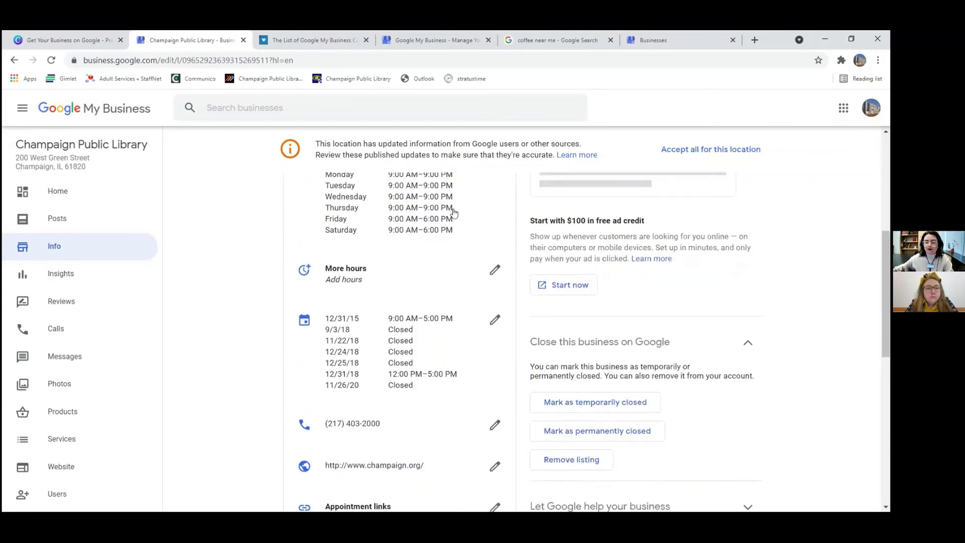
pyautogui.scroll(-2, 454, 216)
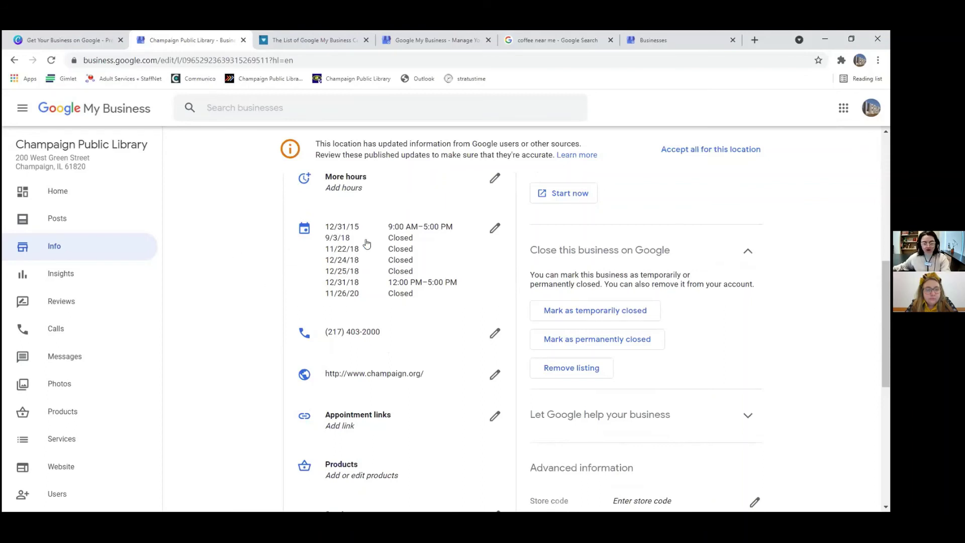
pyautogui.scroll(-6, 366, 243)
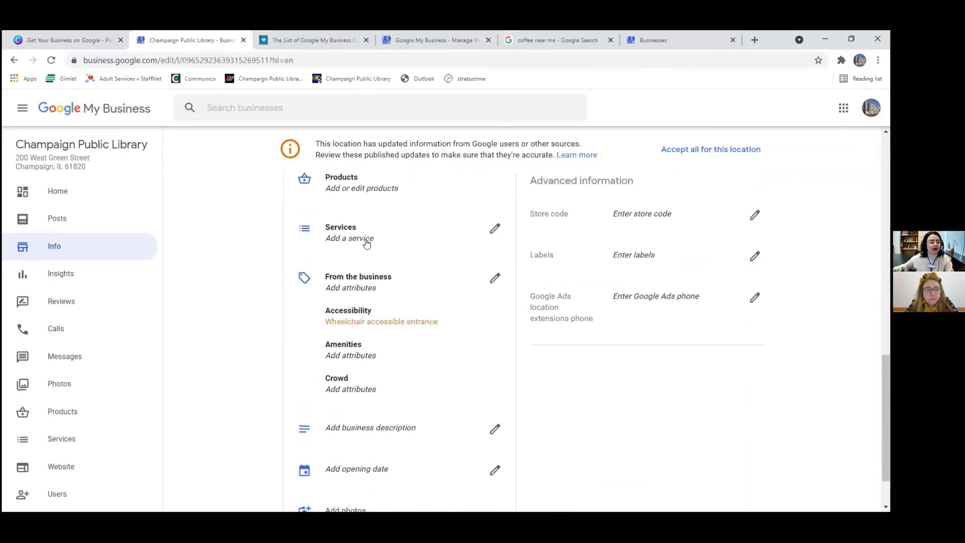
pyautogui.scroll(-2, 375, 250)
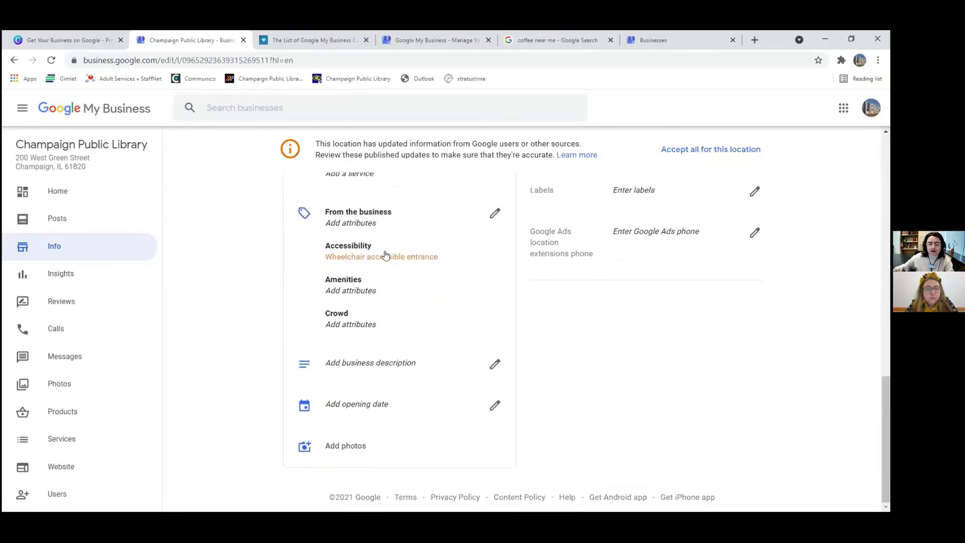
# Step: Review the available business attributes, try selecting Wheelchair accessible restroom and Wheelchair accessible seating, and cancel the edit
pyautogui.click(494, 213)
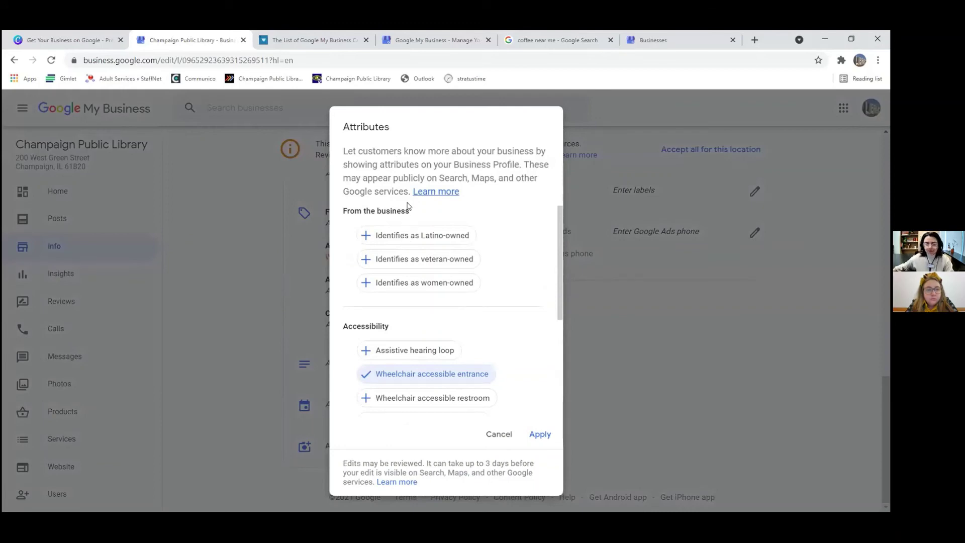
pyautogui.scroll(-4, 419, 246)
pyautogui.scroll(4, 423, 245)
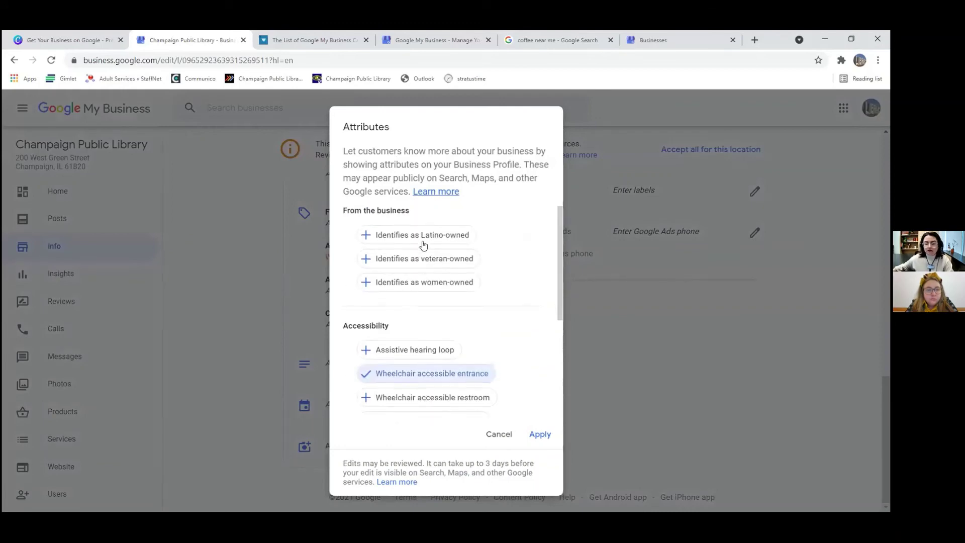
pyautogui.scroll(-2, 469, 275)
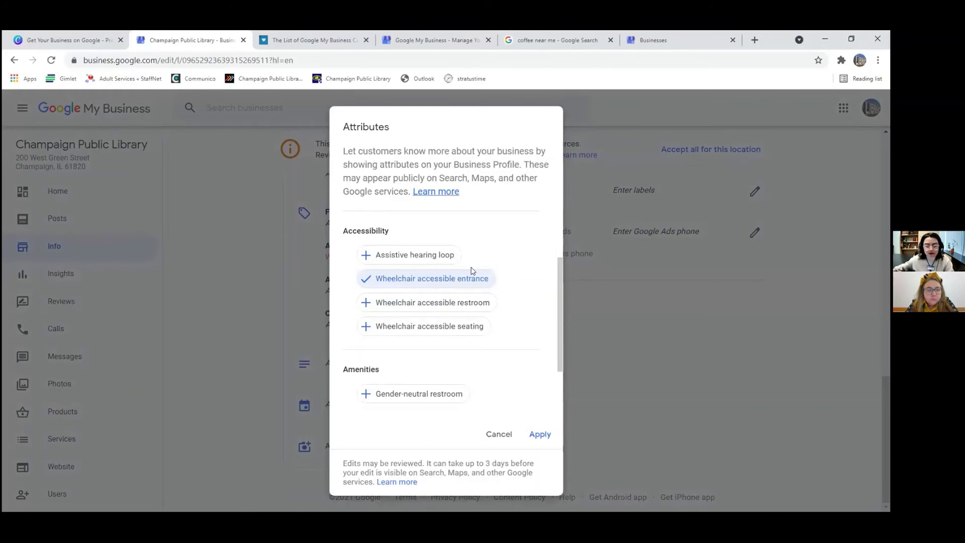
pyautogui.scroll(-2, 444, 305)
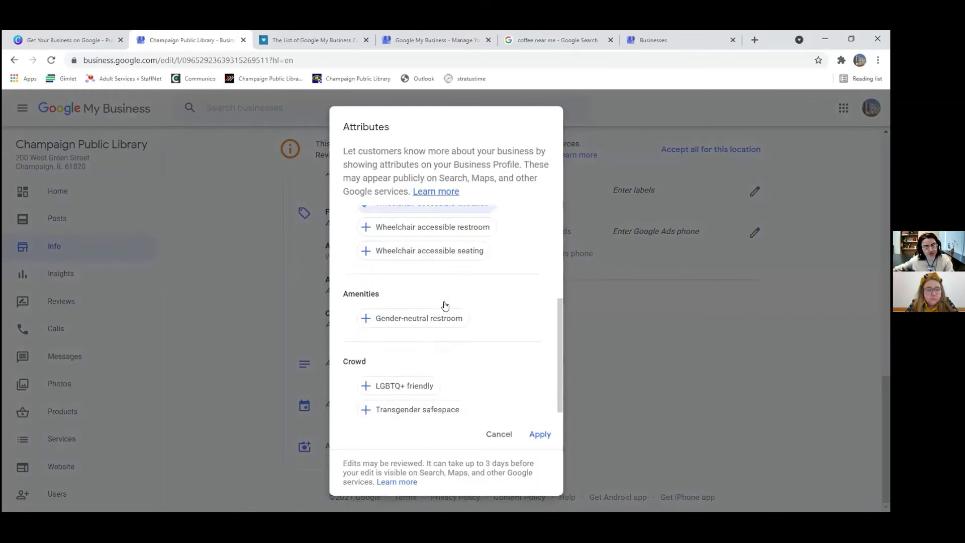
pyautogui.click(446, 224)
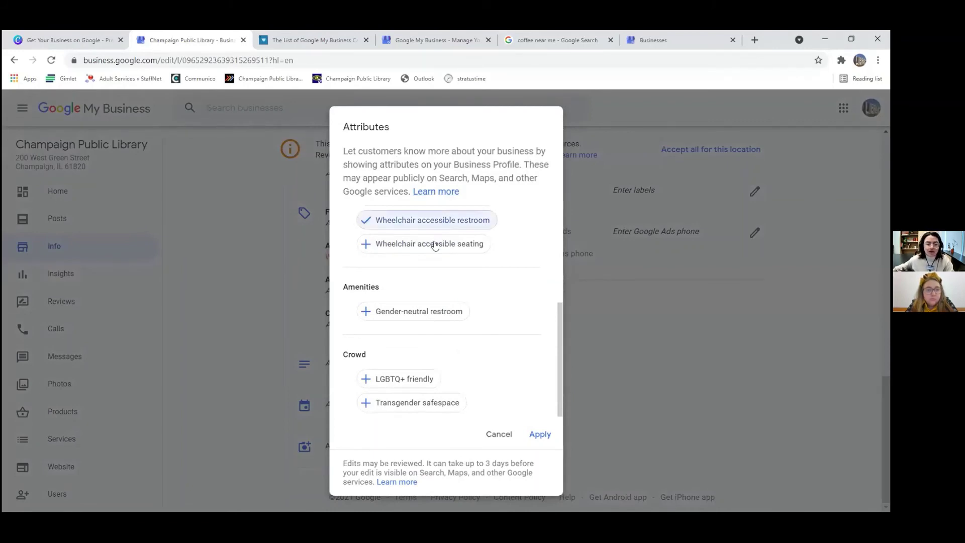
pyautogui.click(435, 246)
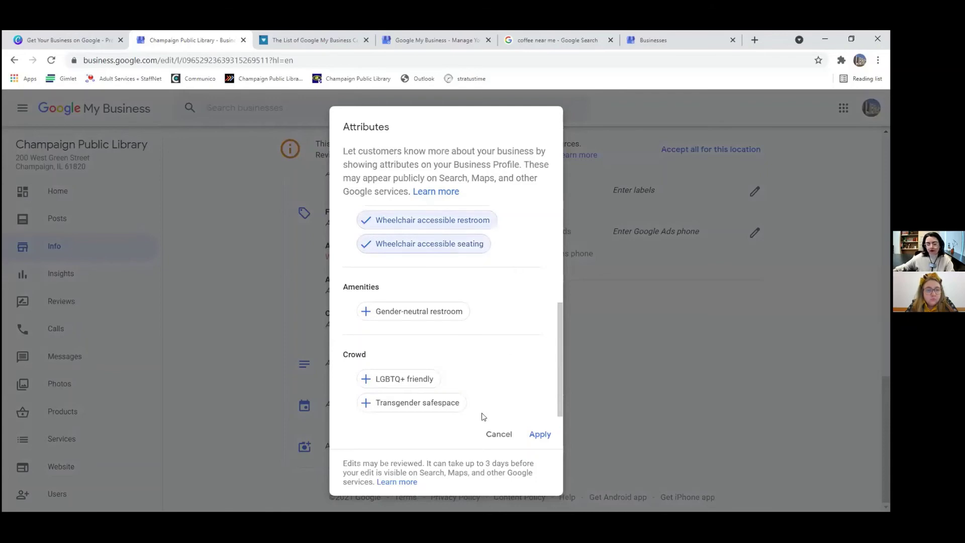
pyautogui.click(496, 435)
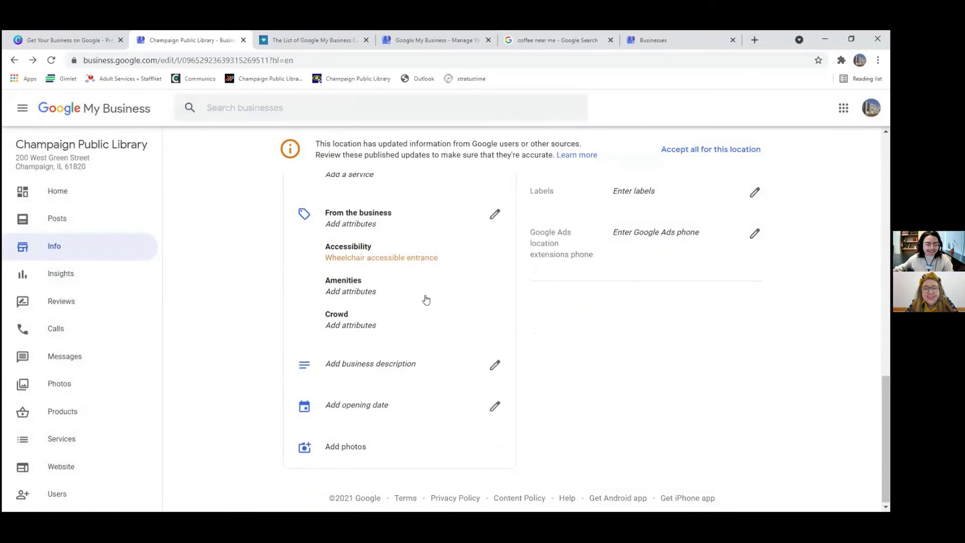
# Step: Review the rest of the library's business information, from products, services, attributes and description back up to hours, address and name
pyautogui.scroll(2, 417, 282)
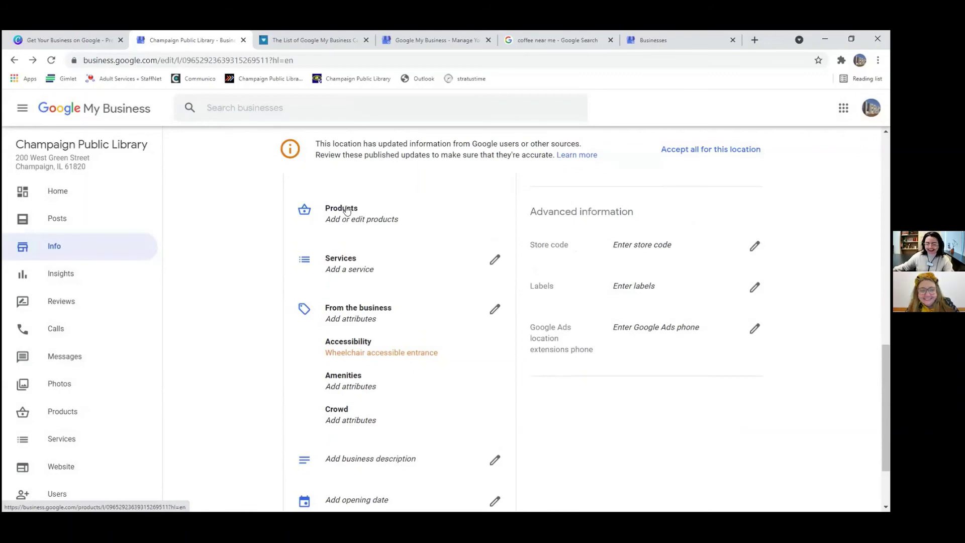
pyautogui.scroll(-2, 346, 211)
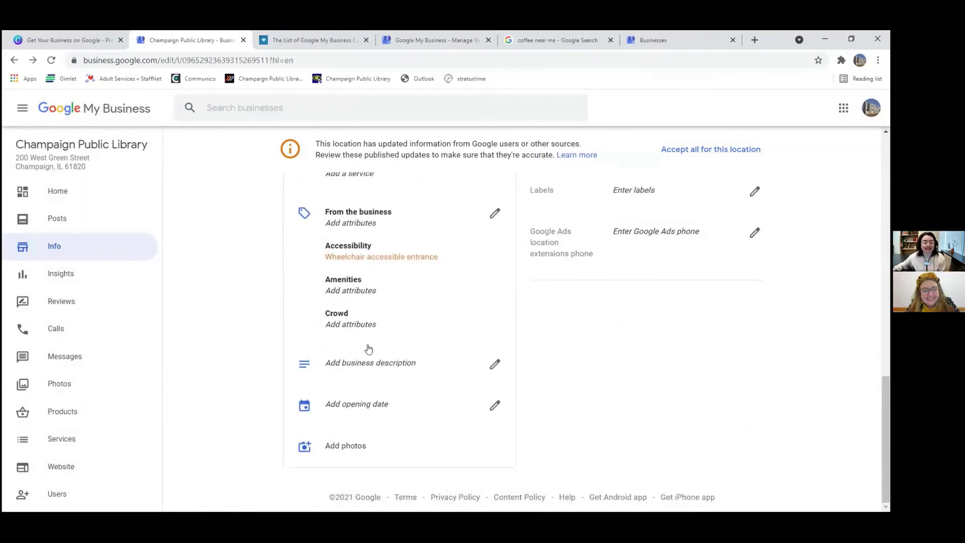
pyautogui.scroll(8, 377, 362)
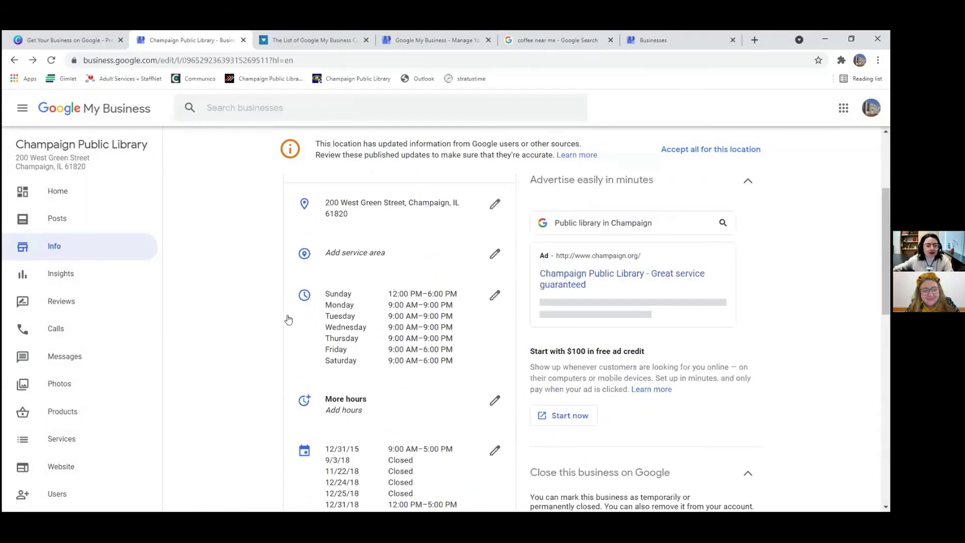
pyautogui.scroll(-8, 292, 324)
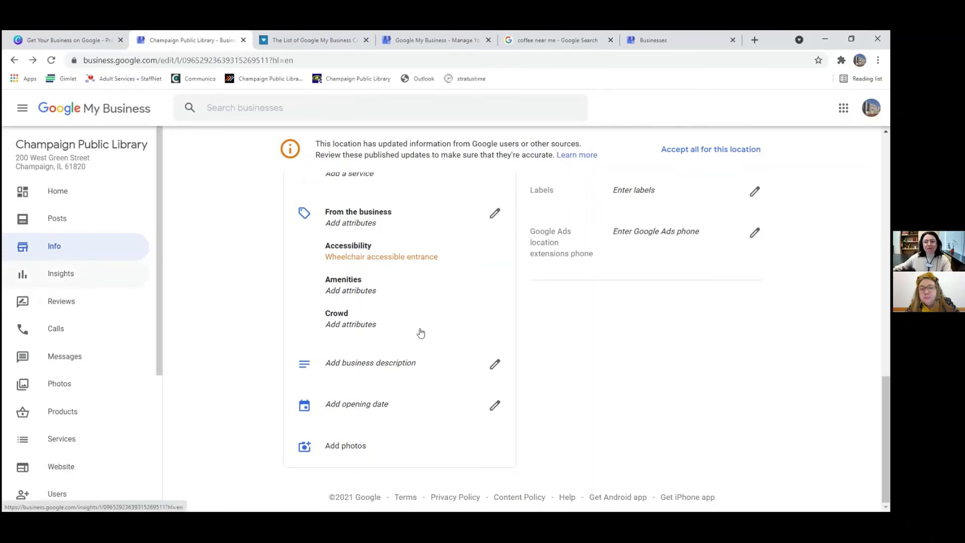
pyautogui.scroll(2, 420, 333)
pyautogui.scroll(8, 420, 333)
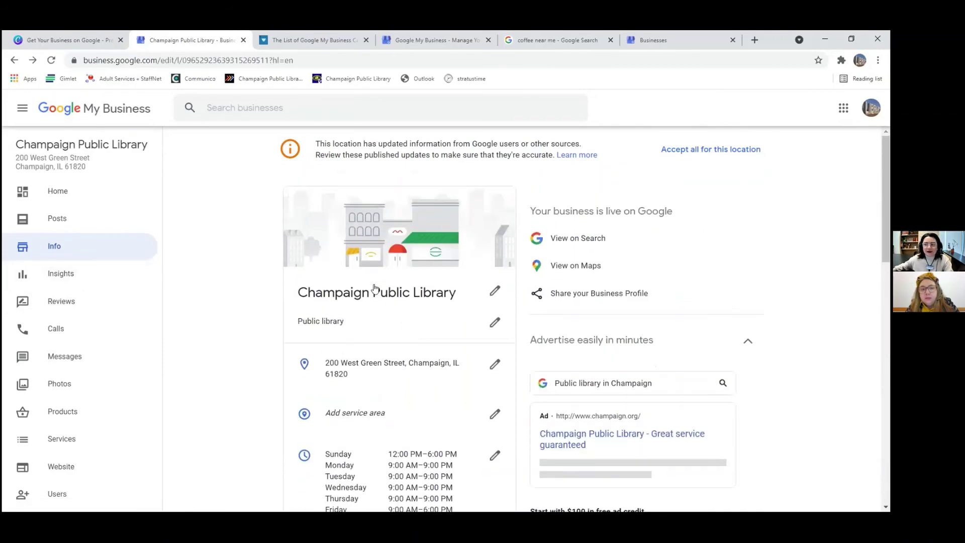
# Step: Open the library's Insights and examine the Discovery, Direct and Branded shares in the chart of how customers search for the business
pyautogui.click(47, 277)
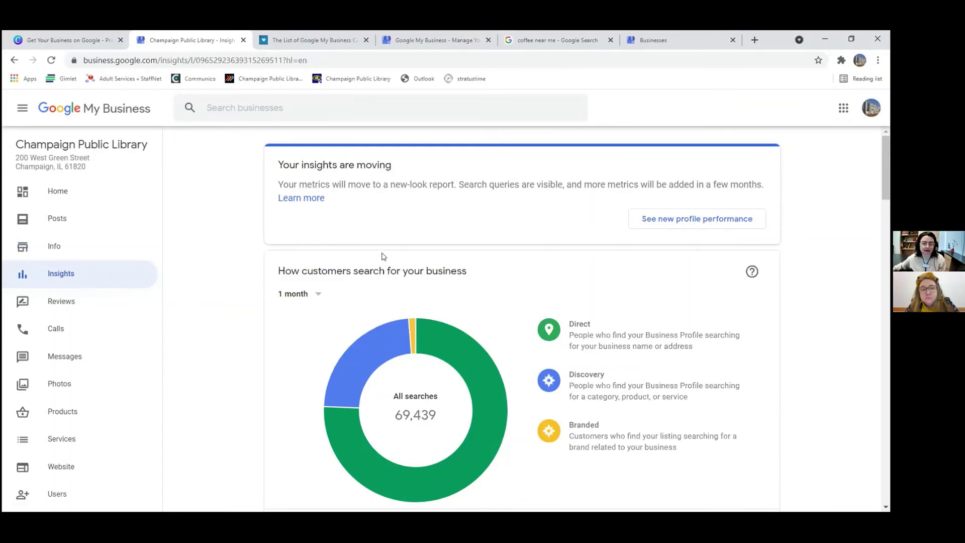
pyautogui.scroll(-2, 336, 230)
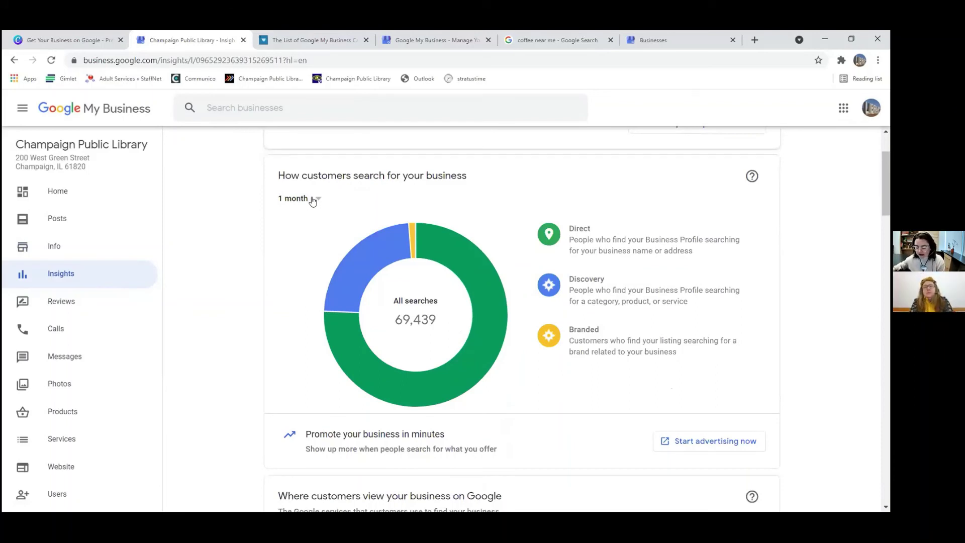
pyautogui.moveTo(361, 263)
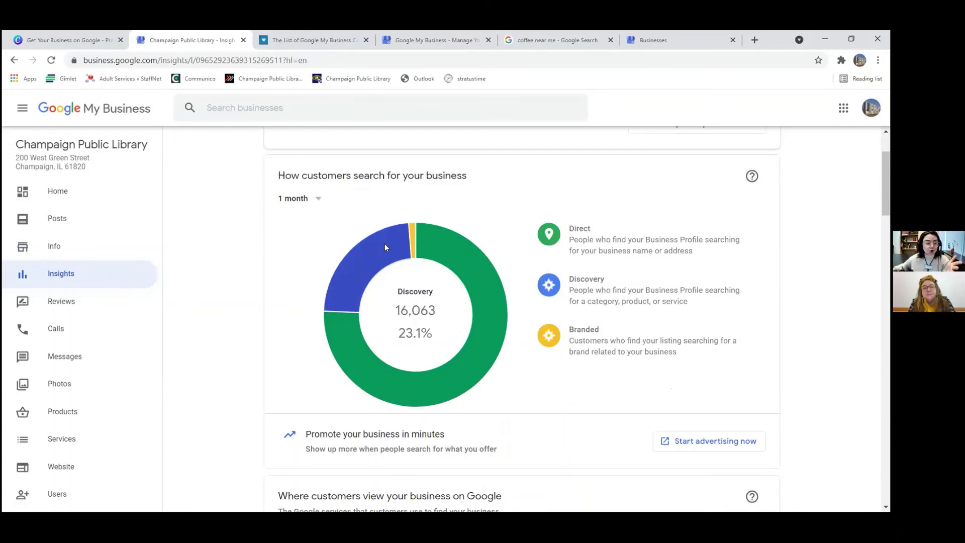
pyautogui.moveTo(421, 245)
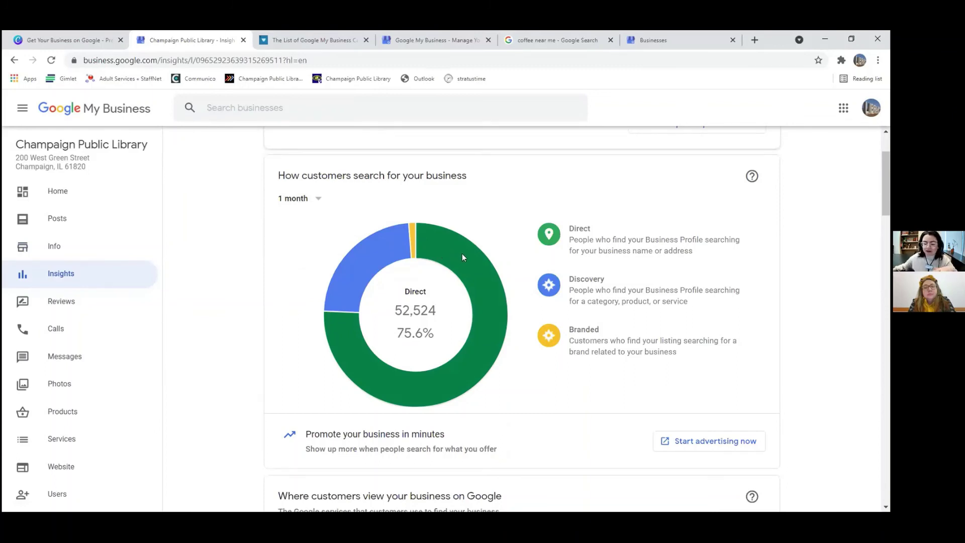
pyautogui.moveTo(586, 343)
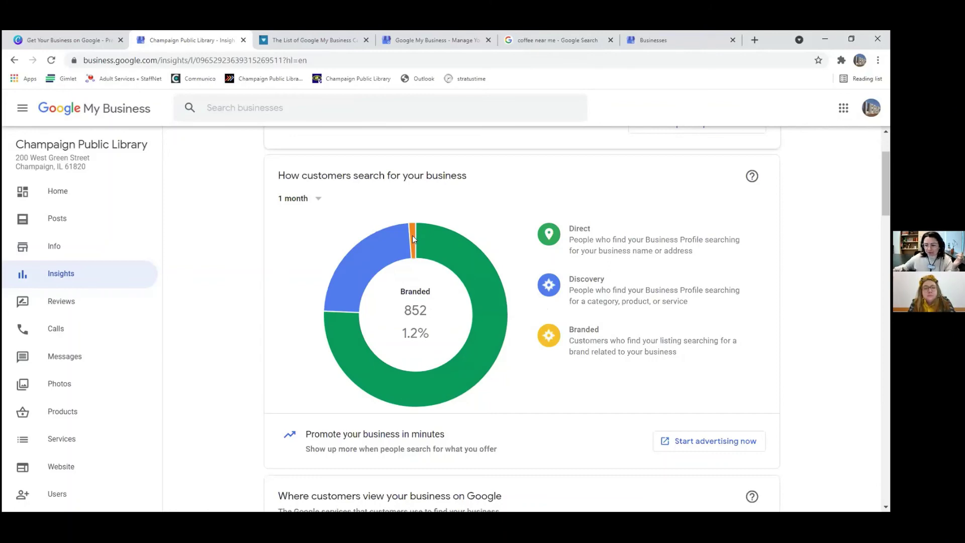
# Step: Set the time period of the customer search chart to 1 quarter
pyautogui.scroll(-2, 413, 239)
pyautogui.scroll(2, 413, 238)
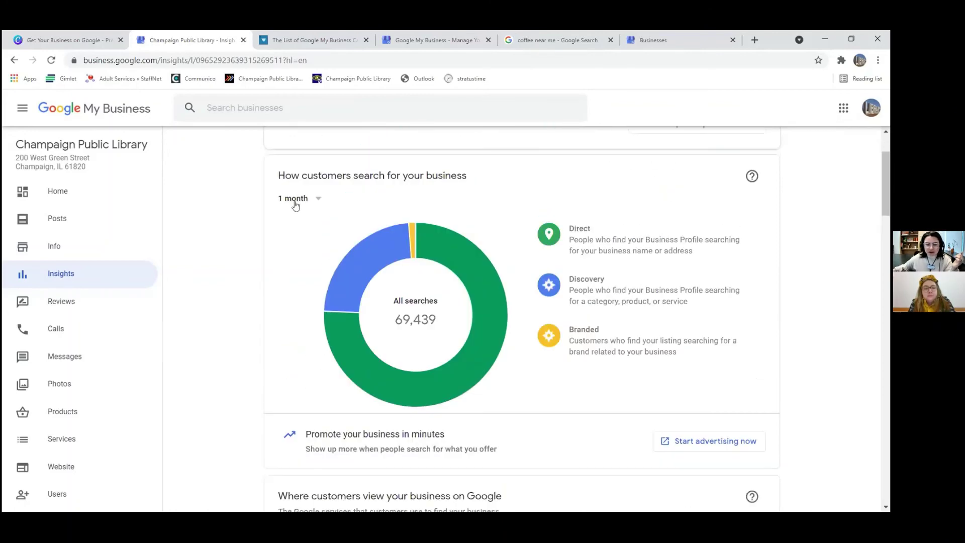
pyautogui.click(294, 199)
pyautogui.click(297, 219)
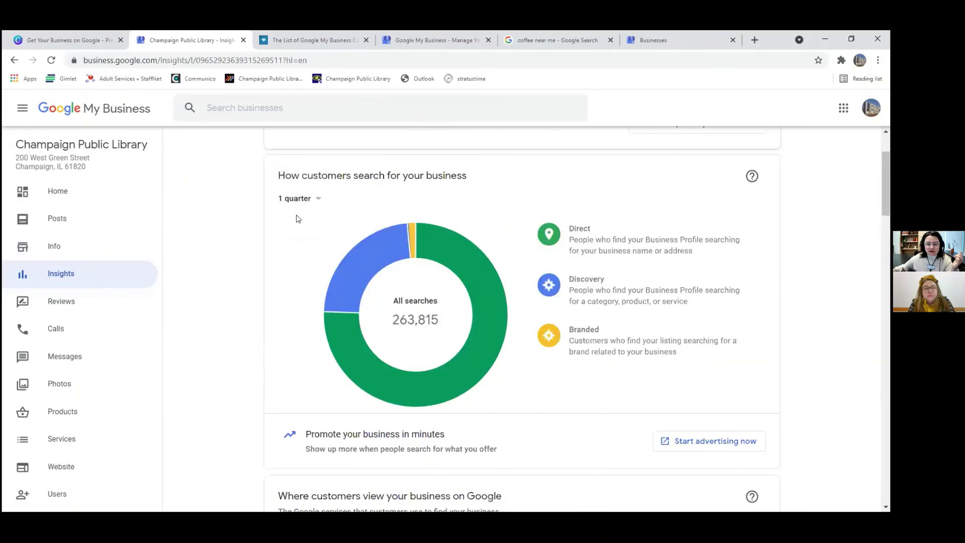